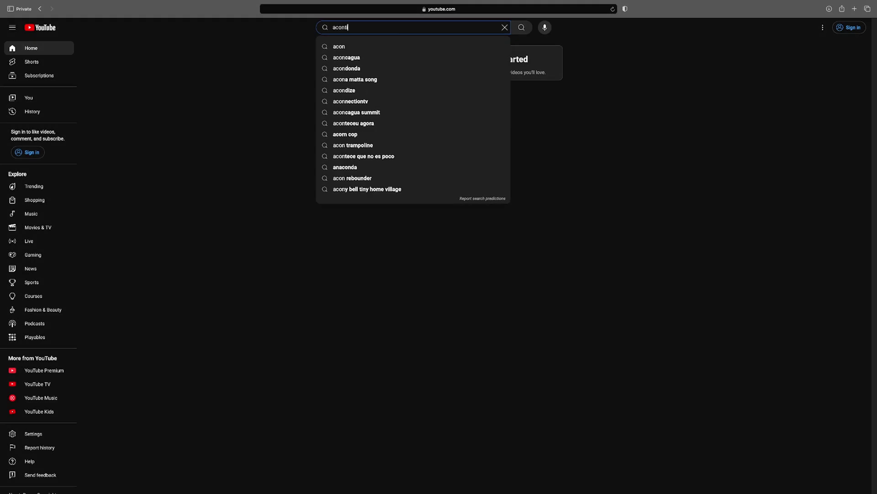
Search YouTube for "acontis technologies", open the company's channel and browse its list of videos.
{"action": "type", "text": "s technologies"}
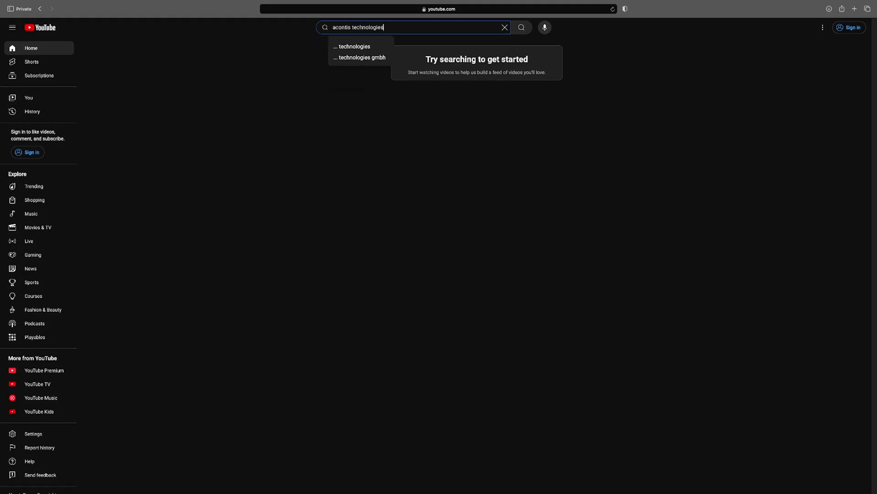
{"action": "key", "text": "Return"}
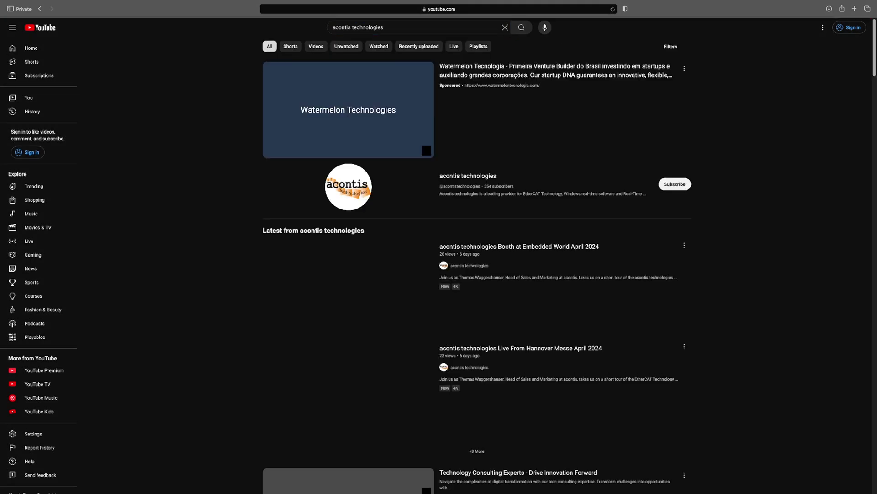
{"action": "left_click", "coordinate": [339, 187]}
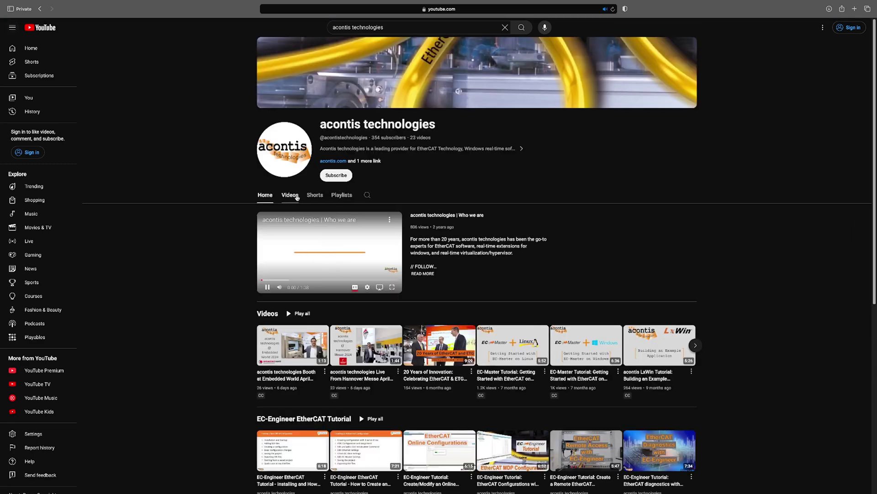
{"action": "left_click", "coordinate": [290, 196]}
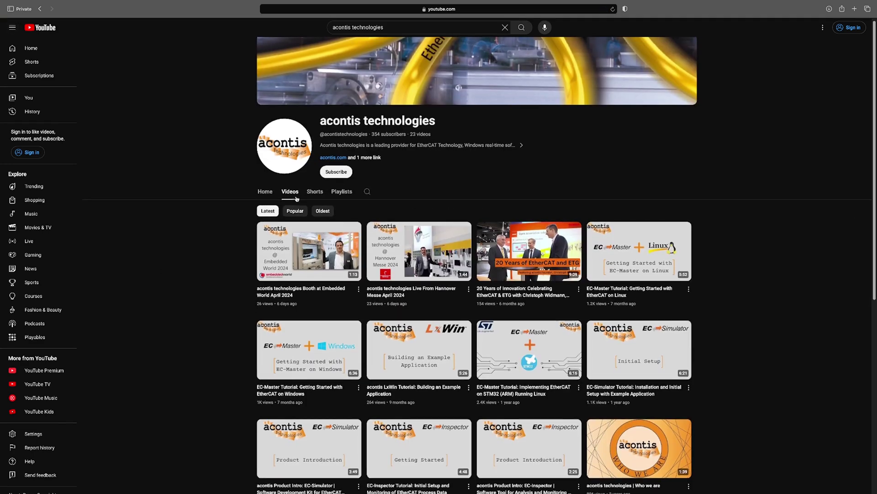
{"action": "scroll", "coordinate": [296, 198], "scroll_direction": "down", "scroll_amount": 3}
{"action": "scroll", "coordinate": [296, 198], "scroll_direction": "down", "scroll_amount": 5}
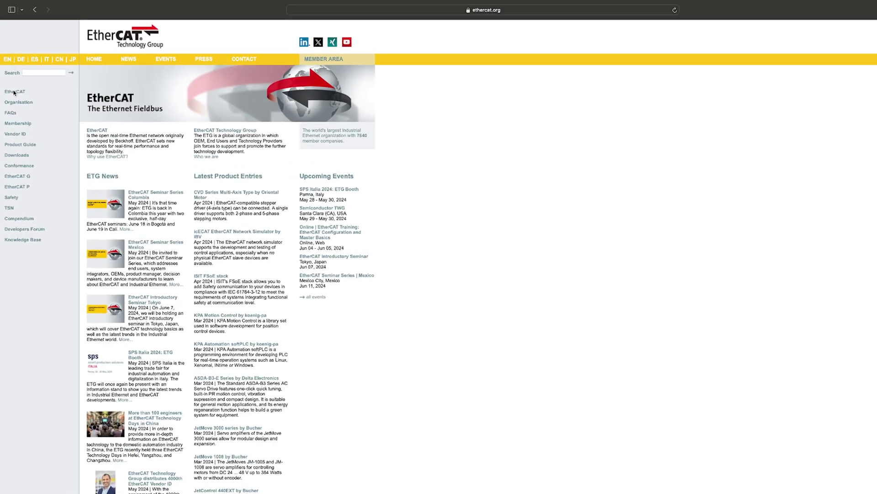
Open the EtherCAT technology overview on ethercat.org and read through its sections on the protocol and flexible topology.
{"action": "left_click", "coordinate": [15, 93]}
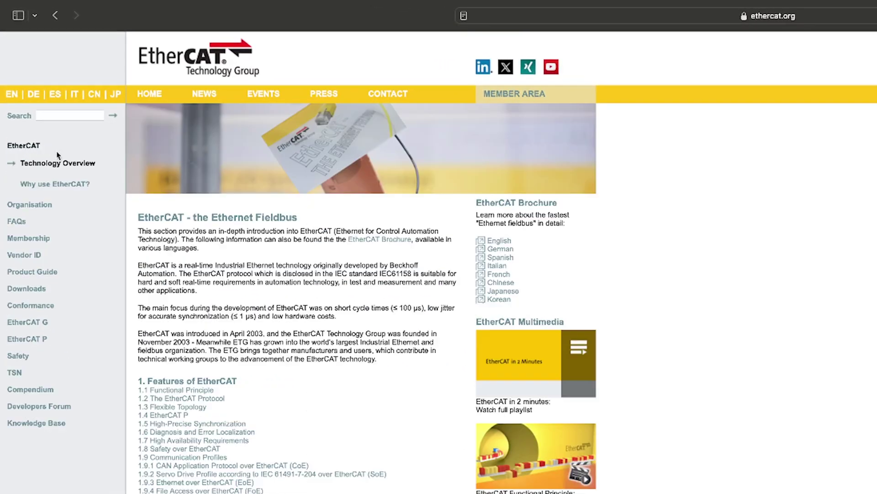
{"action": "scroll", "coordinate": [336, 213], "scroll_direction": "down", "scroll_amount": 6}
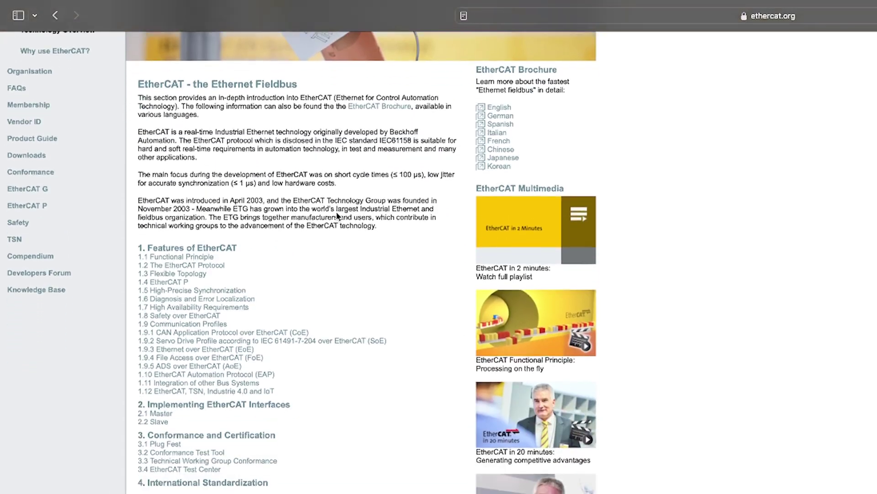
{"action": "scroll", "coordinate": [336, 211], "scroll_direction": "down", "scroll_amount": 14}
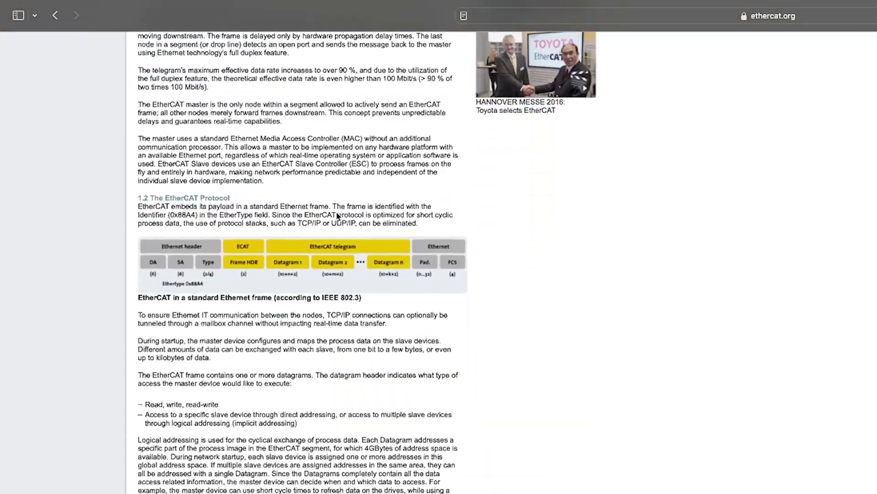
{"action": "scroll", "coordinate": [337, 213], "scroll_direction": "down", "scroll_amount": 11}
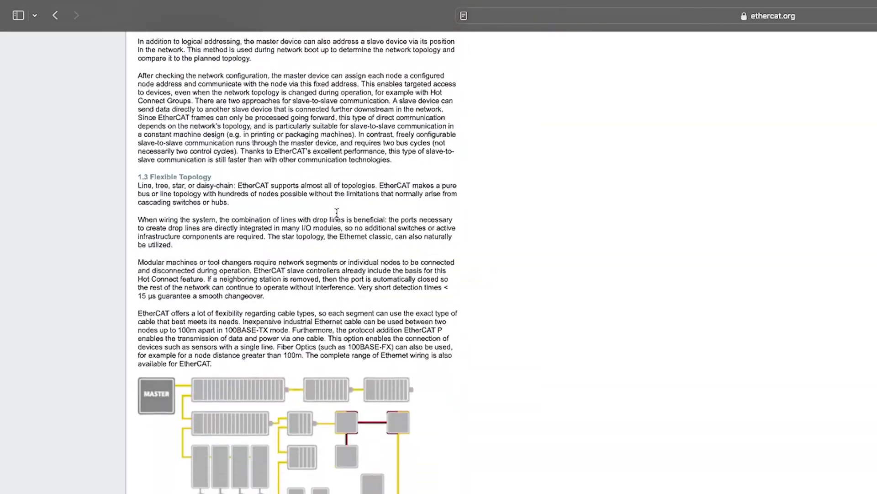
{"action": "scroll", "coordinate": [338, 216], "scroll_direction": "down", "scroll_amount": 7}
{"action": "scroll", "coordinate": [338, 217], "scroll_direction": "up", "scroll_amount": 20}
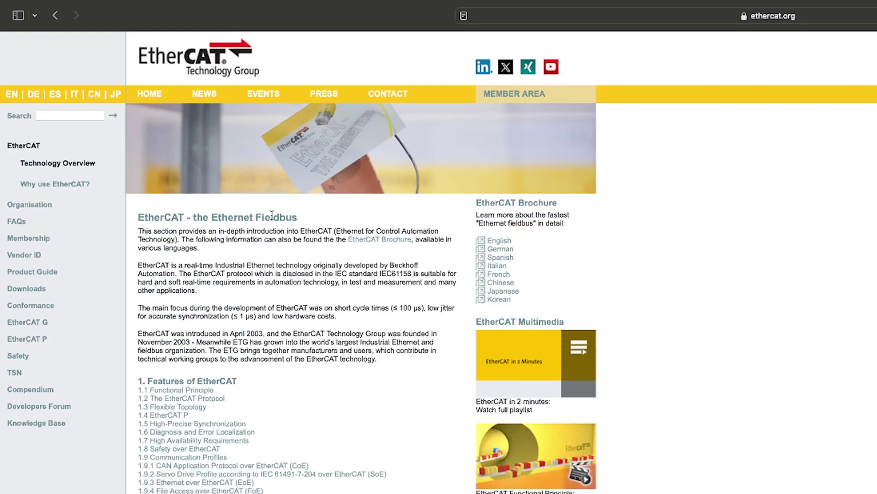
Open the EtherCAT Technology Group's membership section and its page on becoming a member.
{"action": "left_click", "coordinate": [29, 238]}
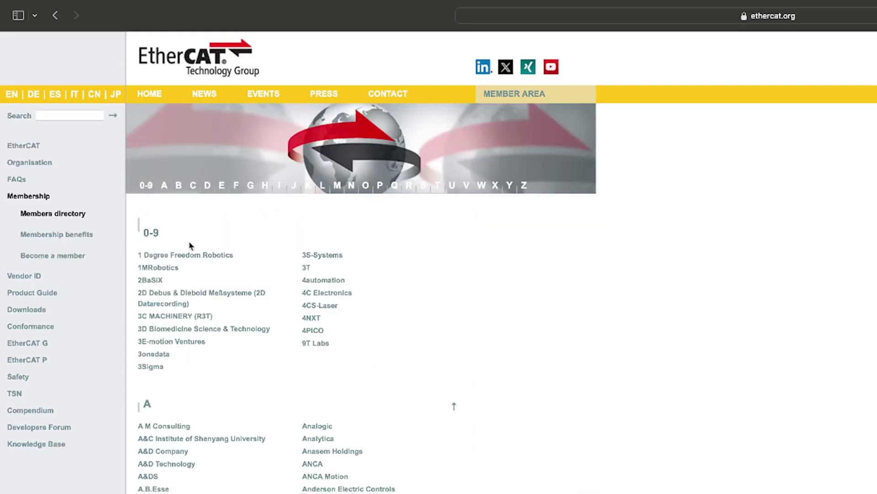
{"action": "left_click", "coordinate": [39, 257]}
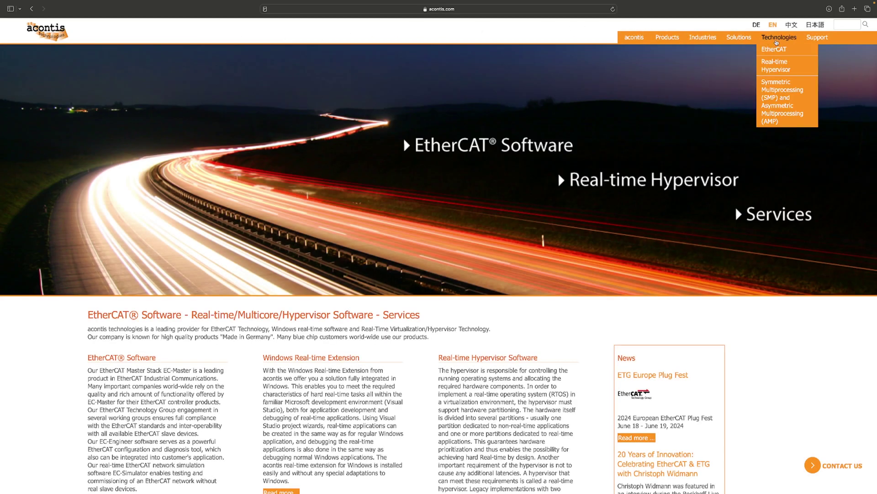
On acontis.com, open the EtherCAT technology introduction and read its protocol fundamentals and implementation sections.
{"action": "left_click", "coordinate": [774, 49]}
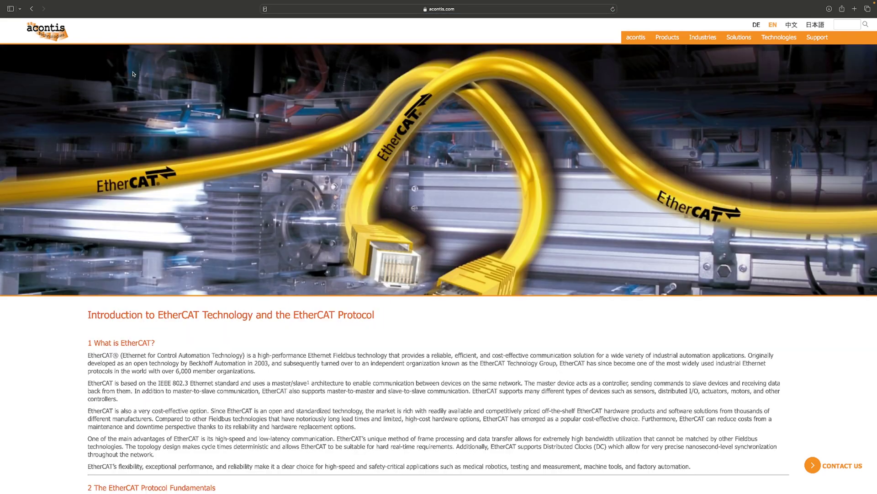
{"action": "scroll", "coordinate": [134, 74], "scroll_direction": "down", "scroll_amount": 12}
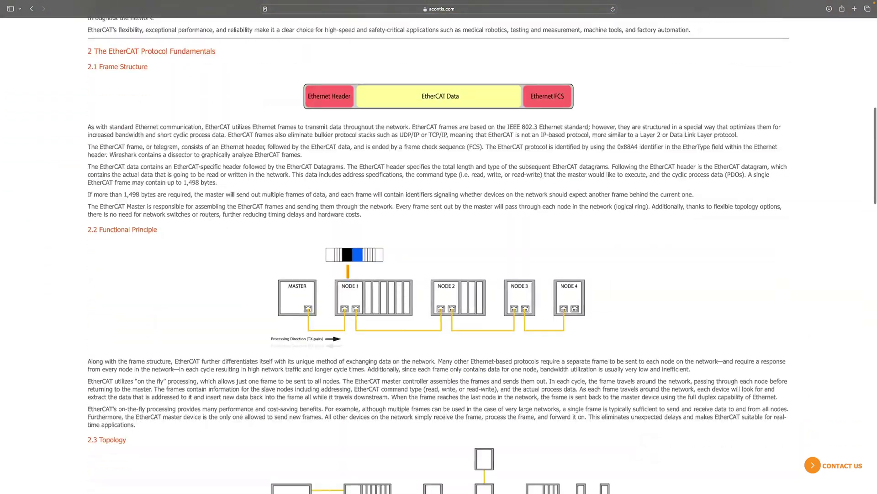
{"action": "scroll", "coordinate": [439, 256], "scroll_direction": "down", "scroll_amount": 20}
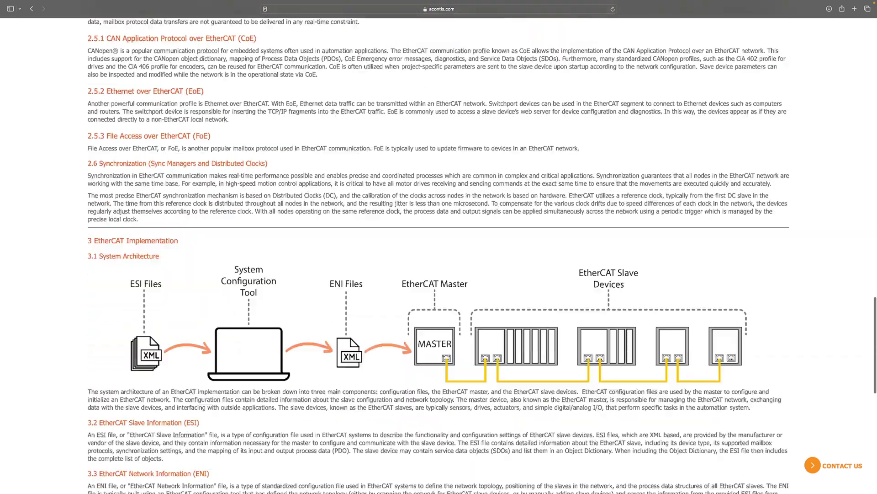
{"action": "scroll", "coordinate": [128, 68], "scroll_direction": "down", "scroll_amount": 8}
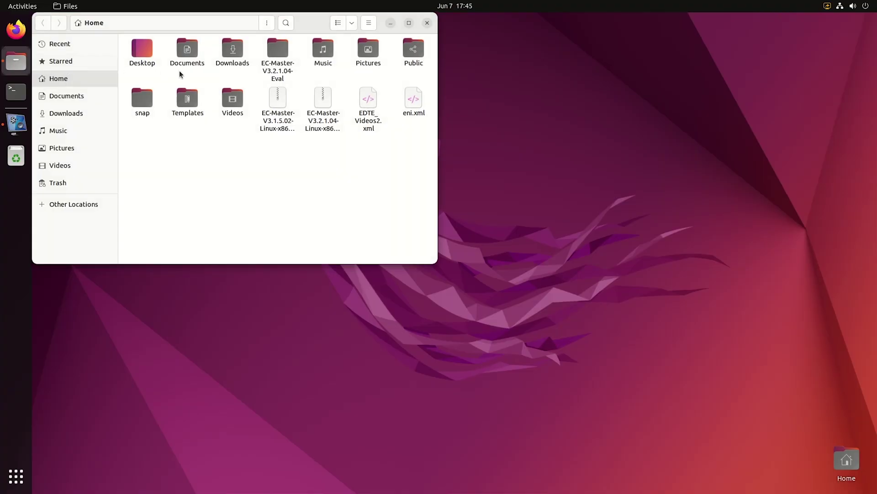
Open a maximized terminal in the Bin/Linux/x64 folder of EC-Master-V3.2.1.04-Eval.
{"action": "double_click", "coordinate": [286, 51]}
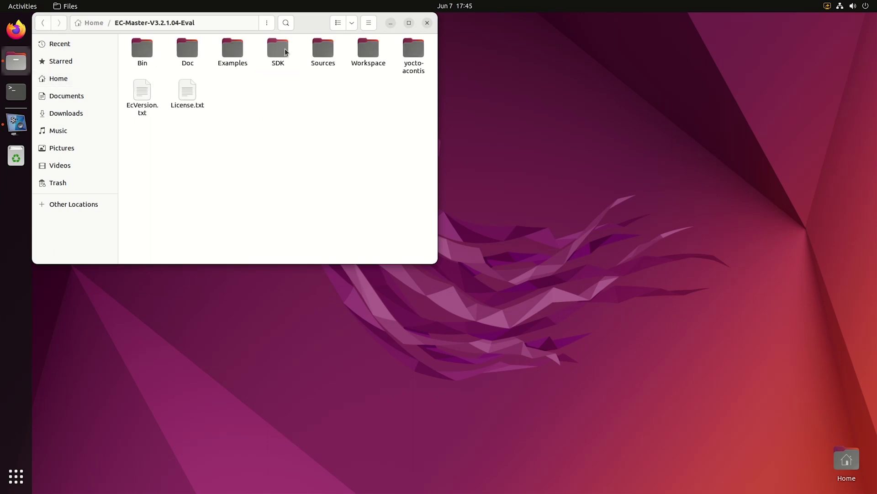
{"action": "left_click", "coordinate": [146, 49]}
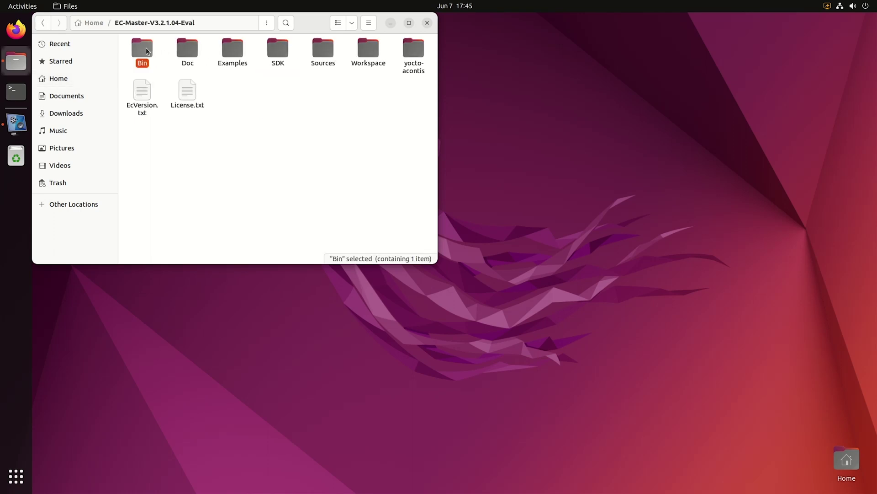
{"action": "double_click", "coordinate": [146, 49]}
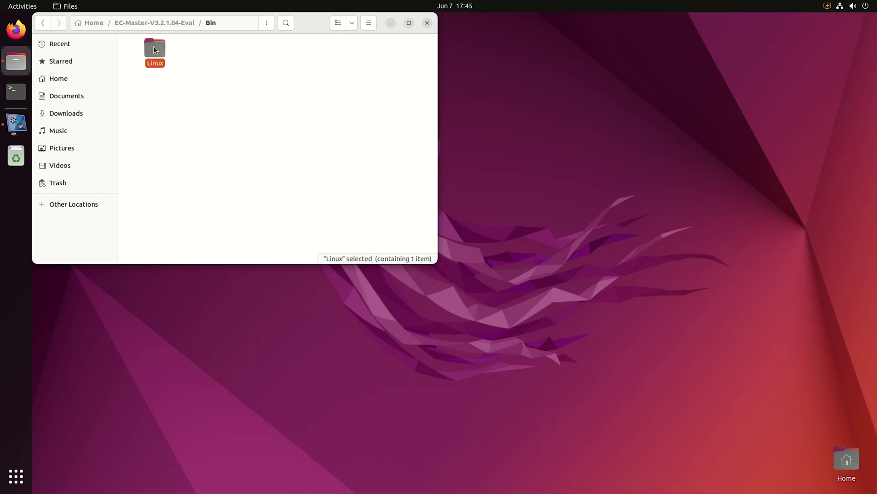
{"action": "double_click", "coordinate": [155, 50]}
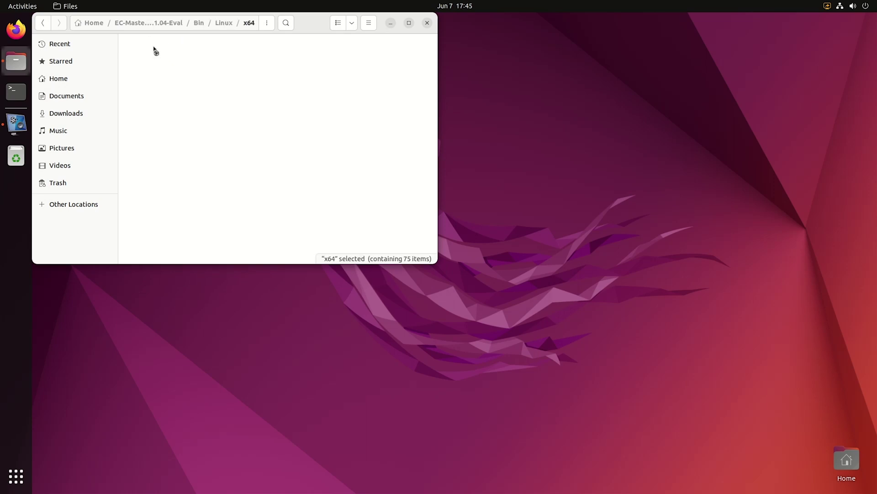
{"action": "right_click", "coordinate": [168, 51]}
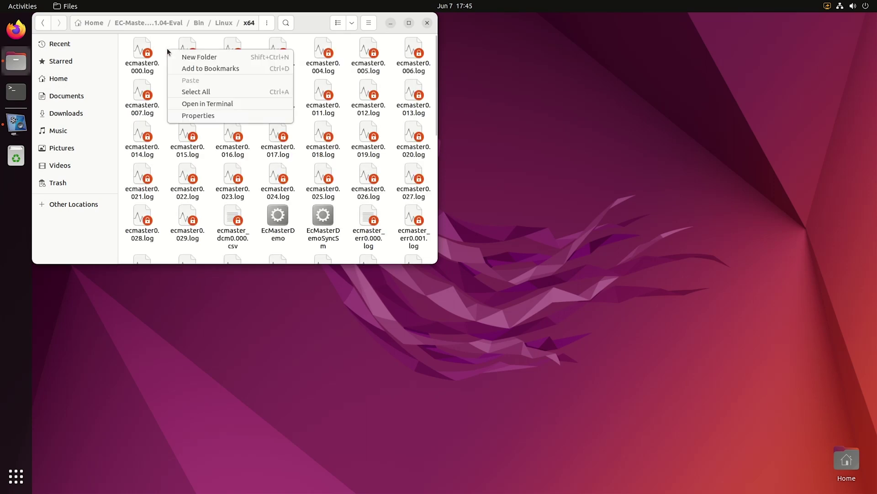
{"action": "left_click", "coordinate": [185, 105]}
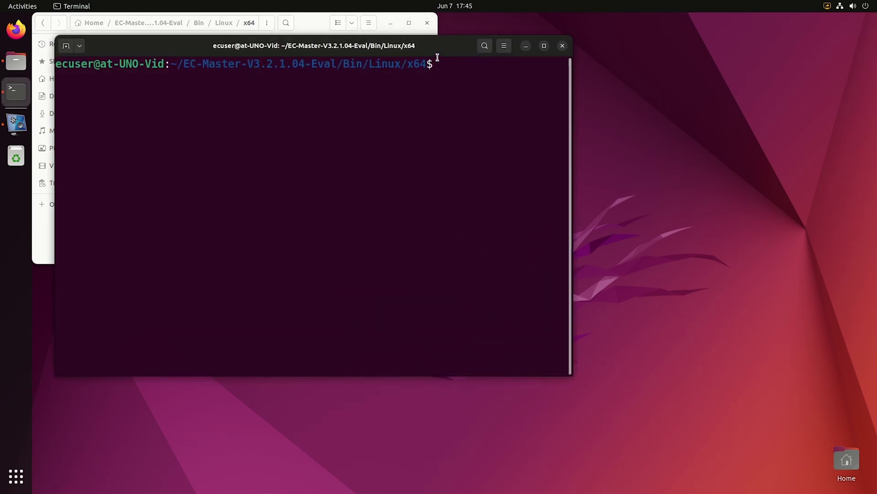
{"action": "double_click", "coordinate": [440, 51]}
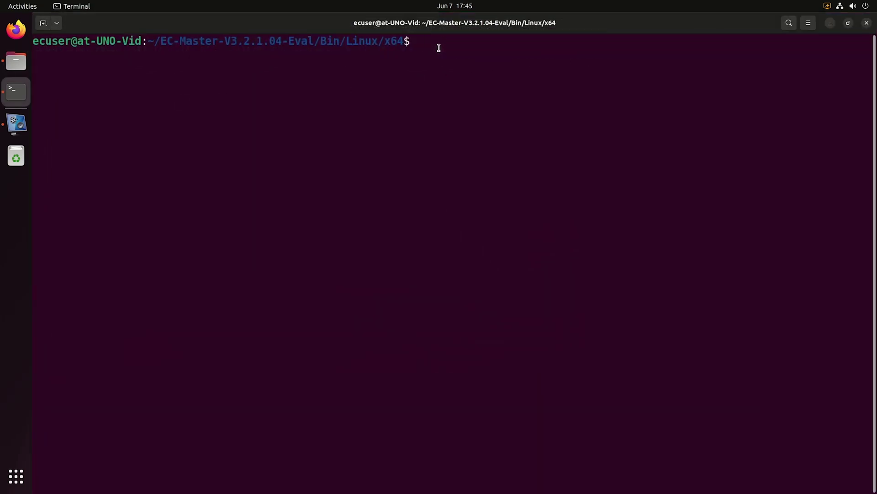
Run "sudo ./EcMasterDemo -sockraw enp3s0 1 -b 4000 -f ./eni.xml -sp" and enter the sudo password.
{"action": "type", "text": "sudo ./EcMasterDemo -sockraw enp3s0 1 -b 4000 -f ./eni.xml -sp"}
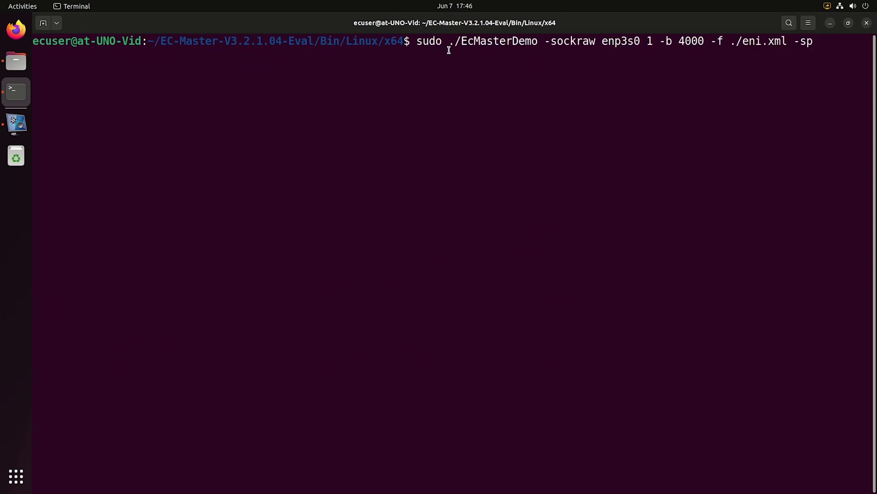
{"action": "key", "text": "Return"}
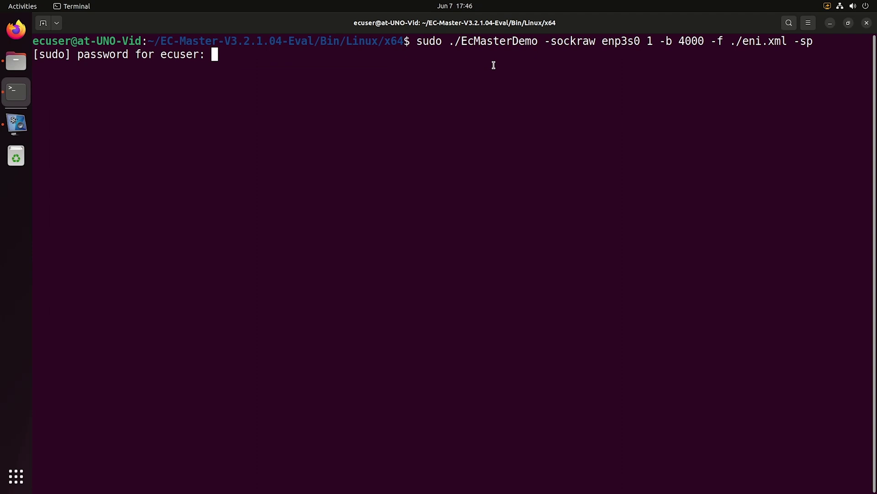
{"action": "key", "text": "Return"}
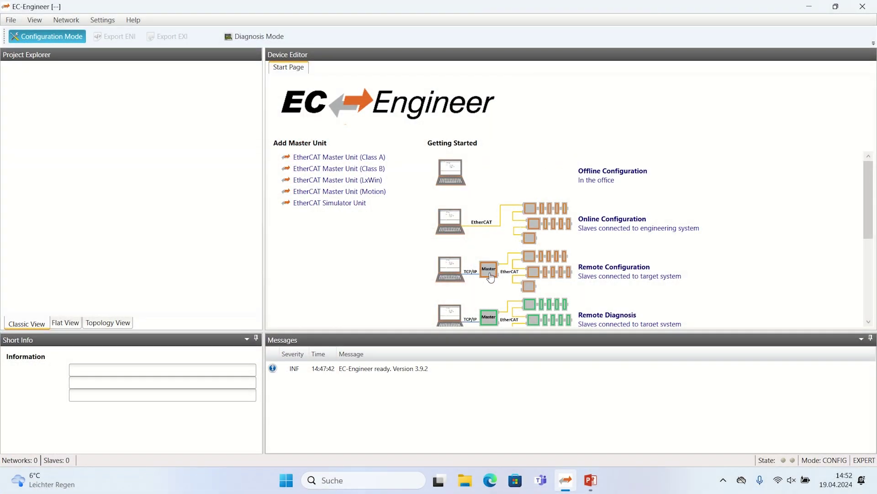
In EC-Engineer, start a remote configuration with a Class-A master and select the remote system at IP address 169.254.164.11.
{"action": "left_click", "coordinate": [490, 278]}
{"action": "left_click", "coordinate": [466, 260]}
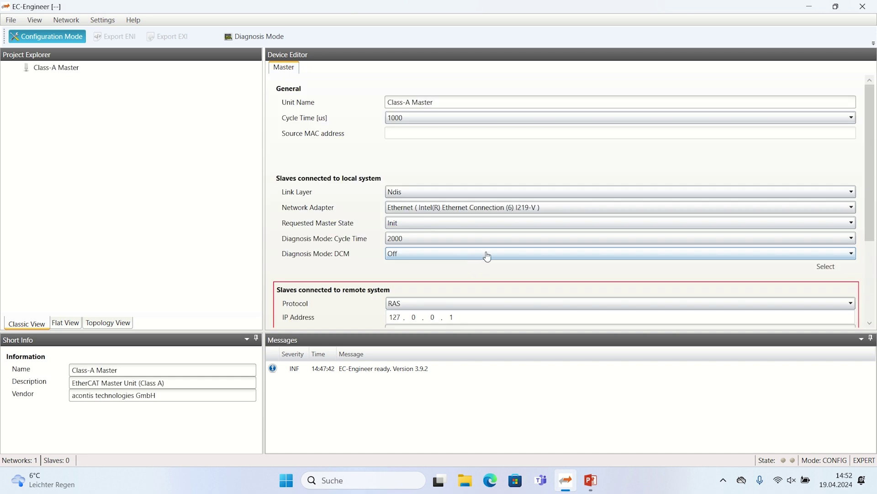
{"action": "scroll", "coordinate": [487, 261], "scroll_direction": "down", "scroll_amount": 3}
{"action": "double_click", "coordinate": [395, 207]}
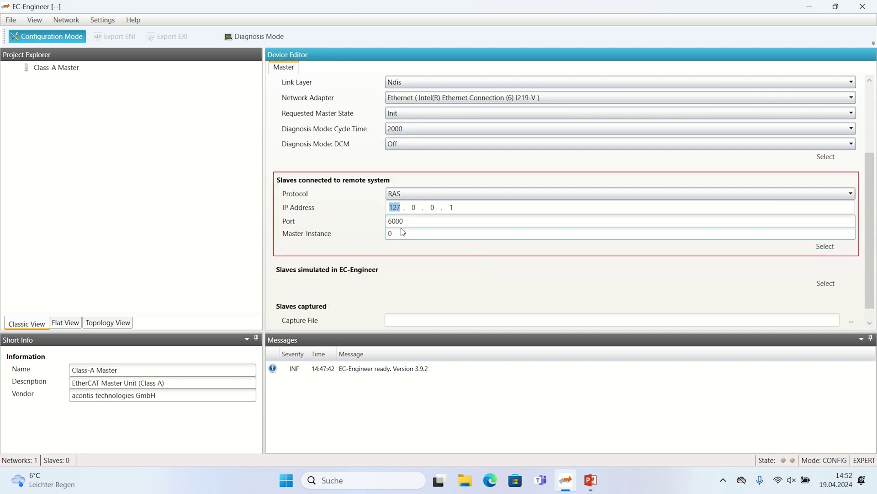
{"action": "type", "text": "169"}
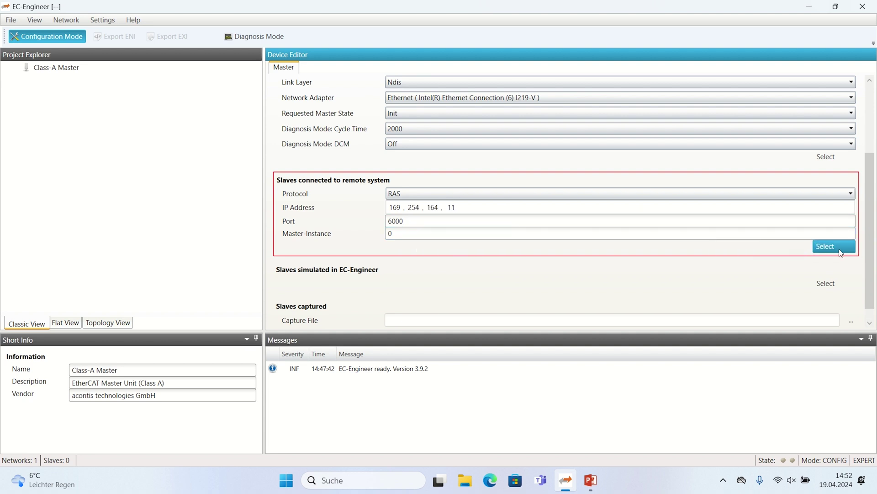
{"action": "left_click", "coordinate": [825, 246]}
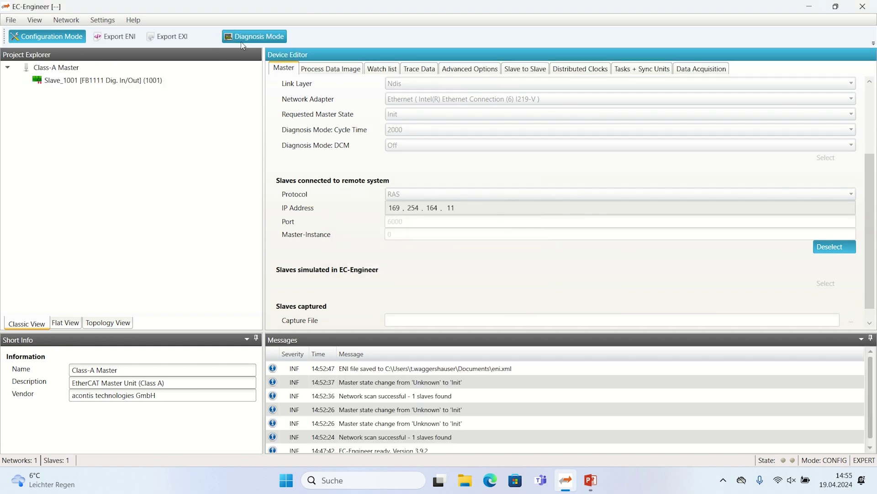
Switch to Diagnosis Mode and change the master's state to Init, Pre-Op and finally Op.
{"action": "left_click", "coordinate": [243, 38]}
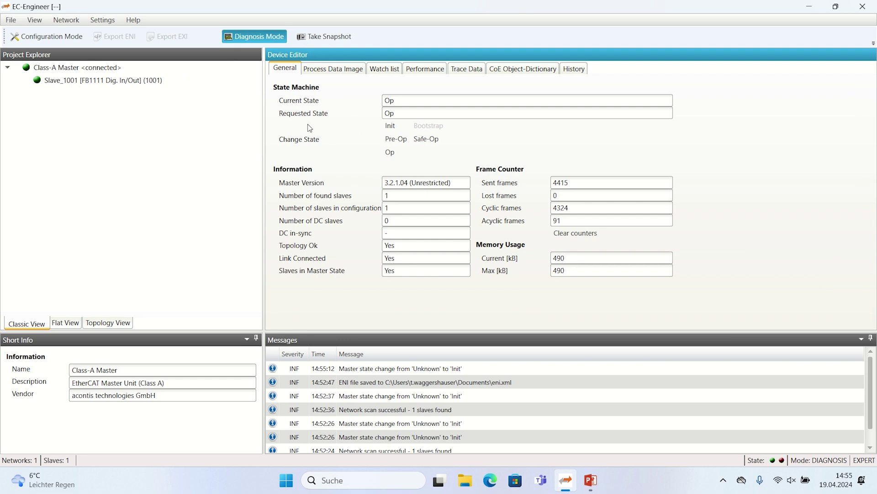
{"action": "left_click", "coordinate": [396, 127]}
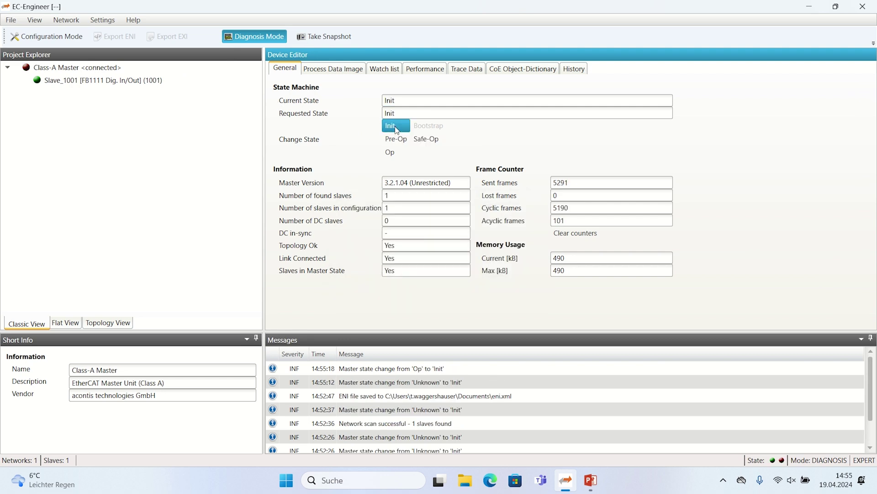
{"action": "left_click", "coordinate": [397, 140]}
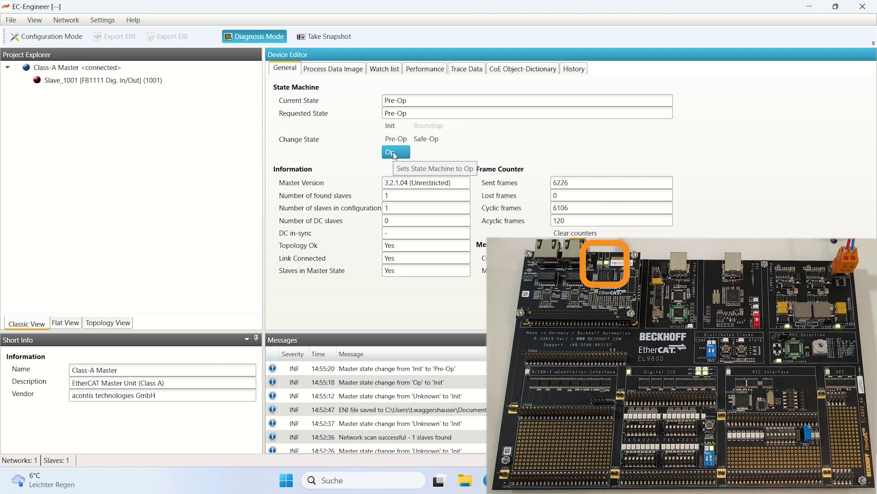
{"action": "left_click", "coordinate": [394, 154]}
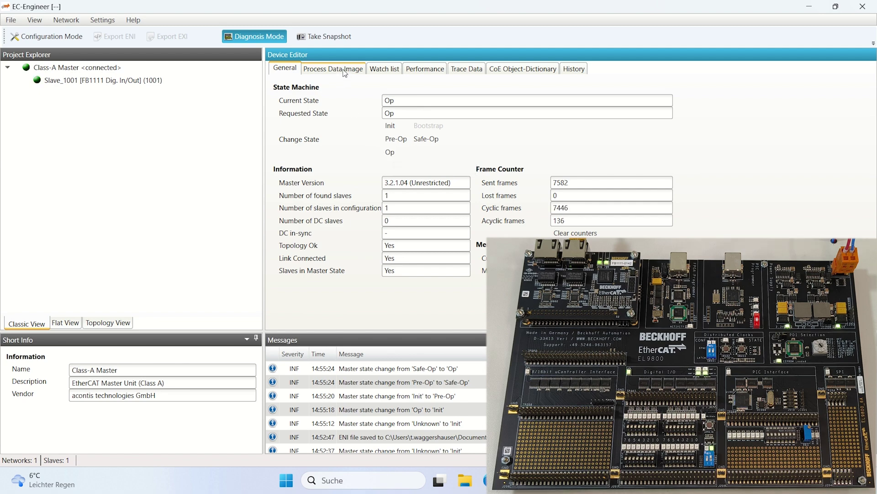
Display the master's process data image and examine the slave's Byte 0 and Byte 1 input values.
{"action": "left_click", "coordinate": [343, 69]}
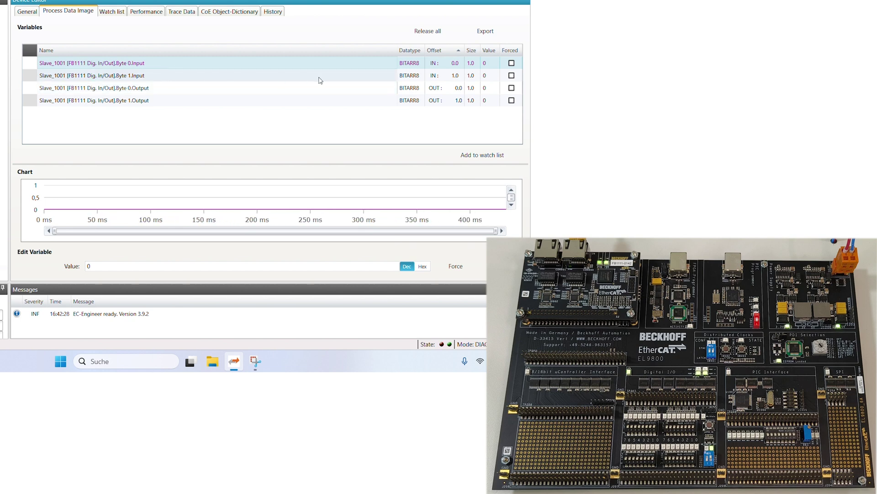
{"action": "left_click", "coordinate": [375, 77]}
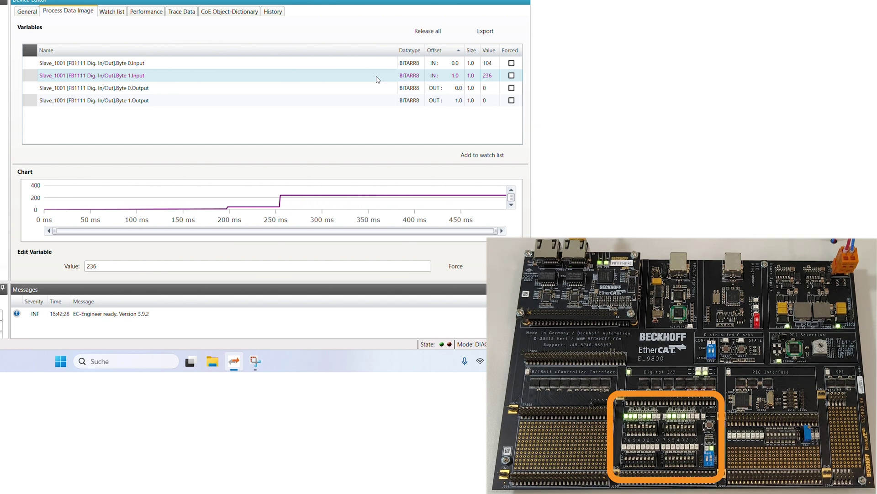
Force the slave's Byte 0 output to 55 and its Byte 1 output to 33.
{"action": "left_click", "coordinate": [355, 95]}
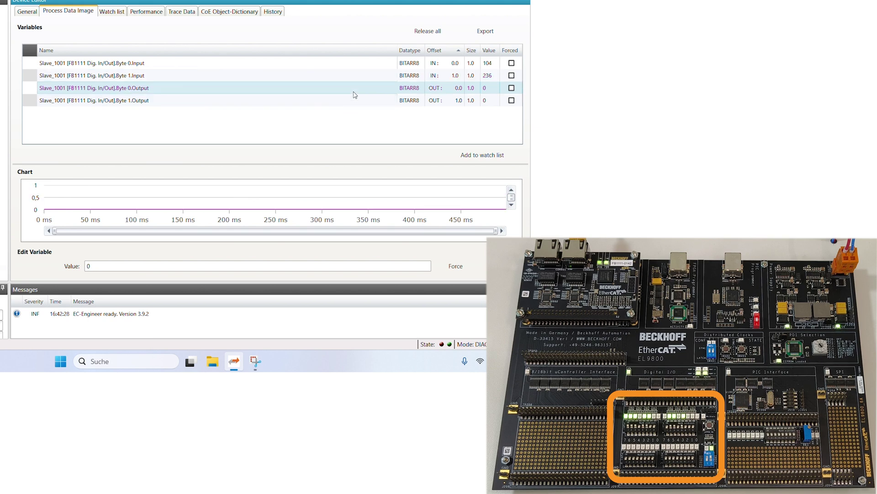
{"action": "left_click", "coordinate": [99, 264]}
{"action": "left_click", "coordinate": [456, 266]}
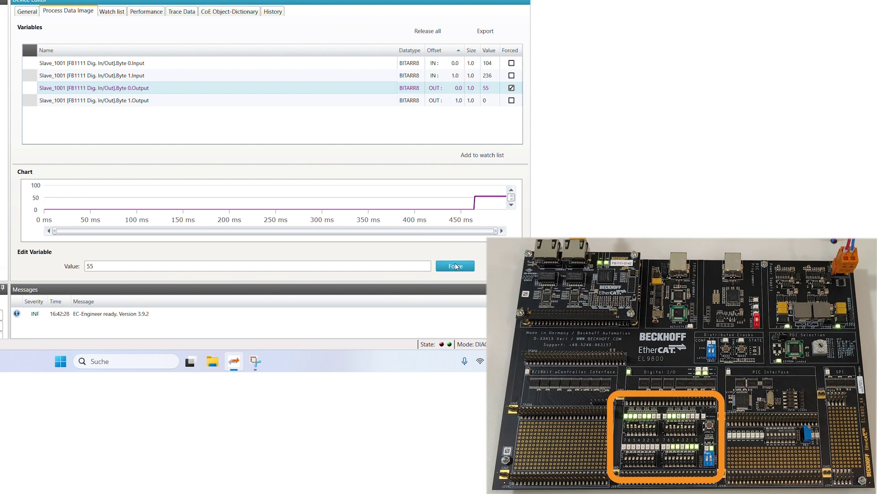
{"action": "left_click", "coordinate": [256, 103]}
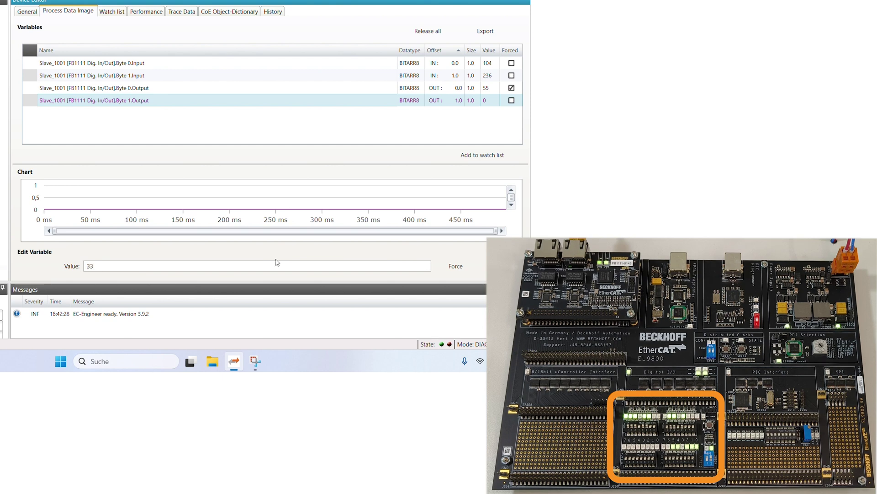
{"action": "left_click", "coordinate": [456, 266]}
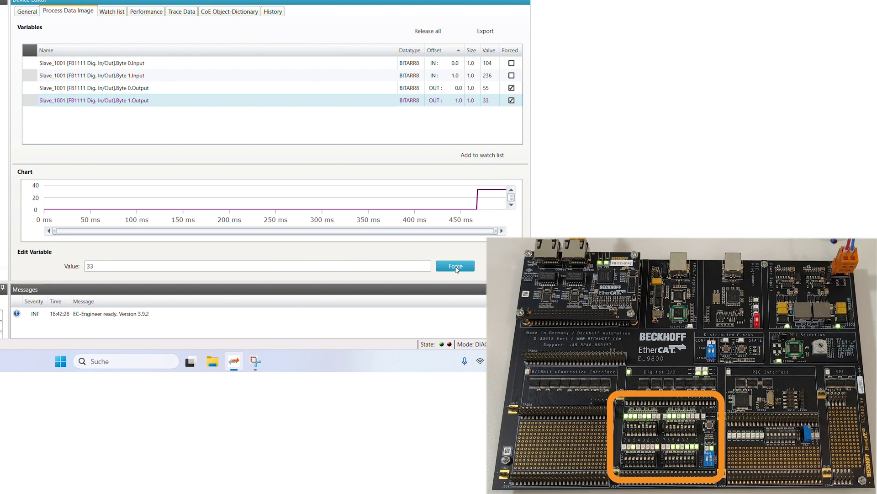